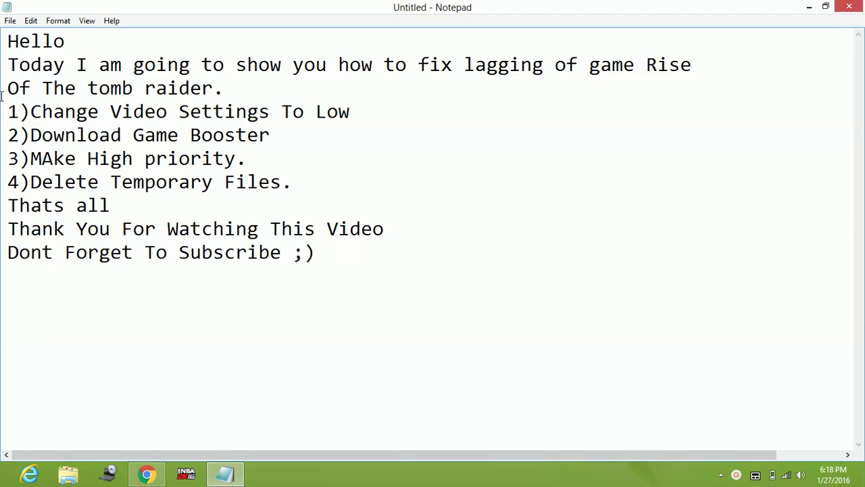
Highlight the Notepad steps 'Change Video Settings To Low' and 'Download Game Booster'.
left_click(349, 78)
key("shift+Down")
key("shift+End")
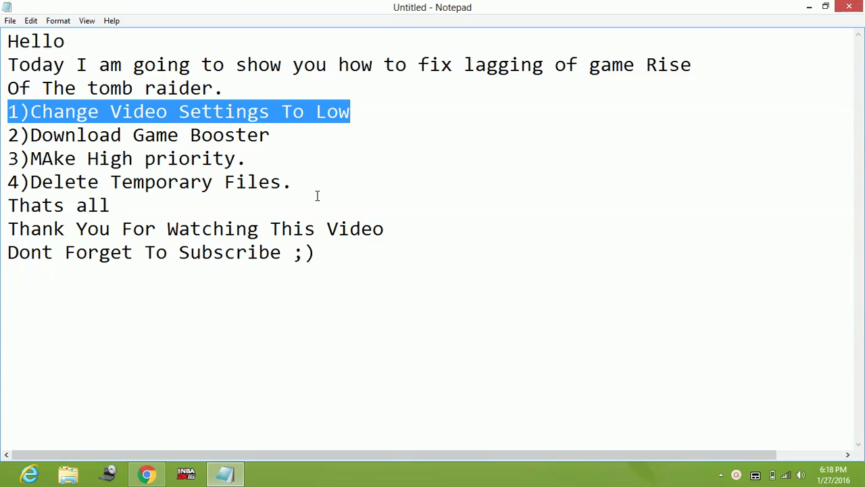
left_click(316, 196)
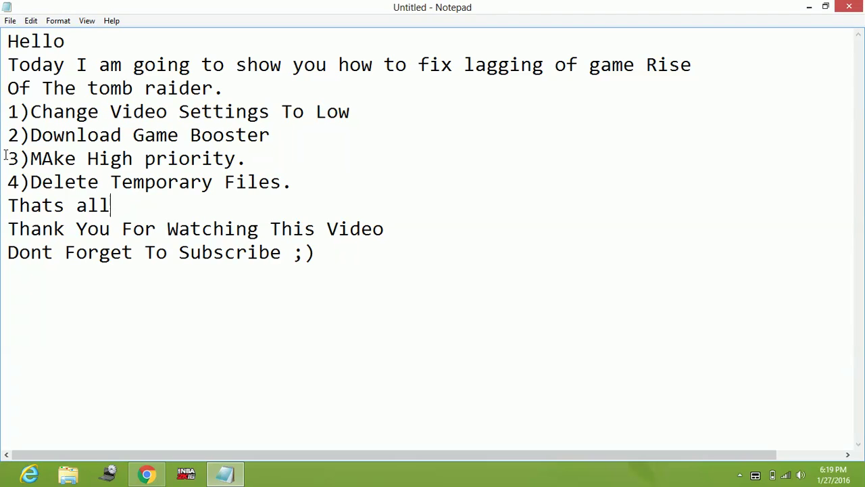
mouse_move(7, 135)
left_mouse_down()
mouse_move(161, 158)
mouse_move(280, 158)
mouse_move(282, 138)
left_mouse_up()
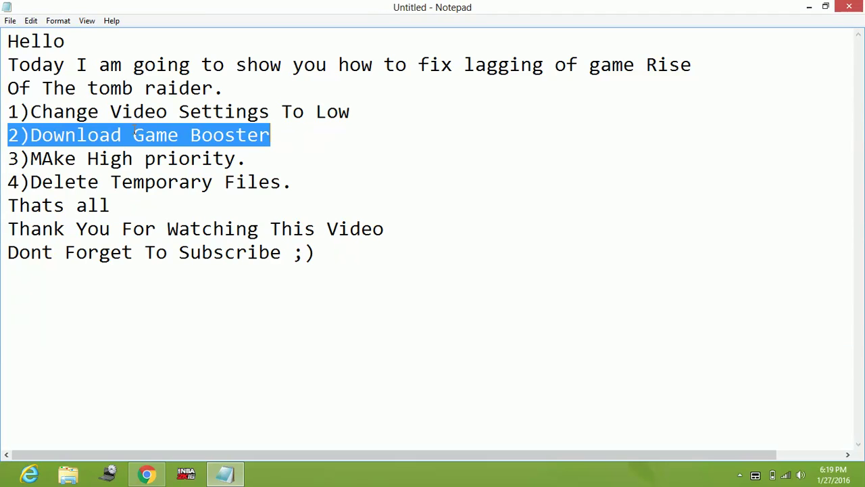
left_click(352, 133)
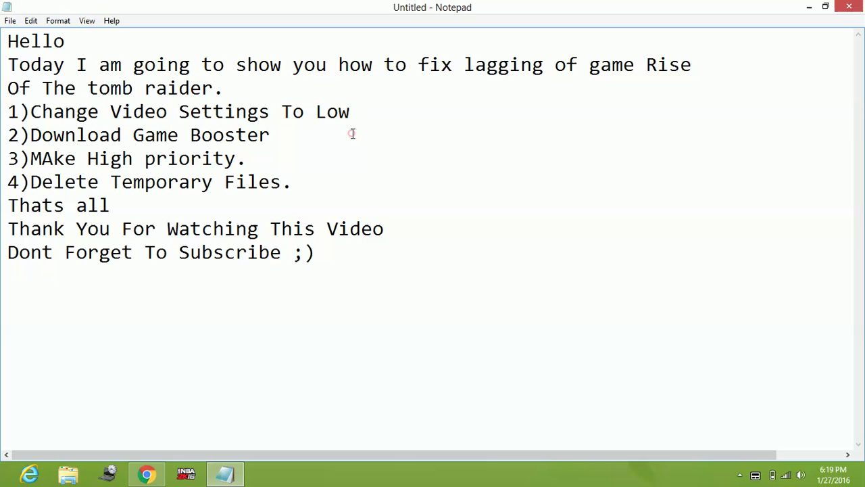
mouse_move(146, 474)
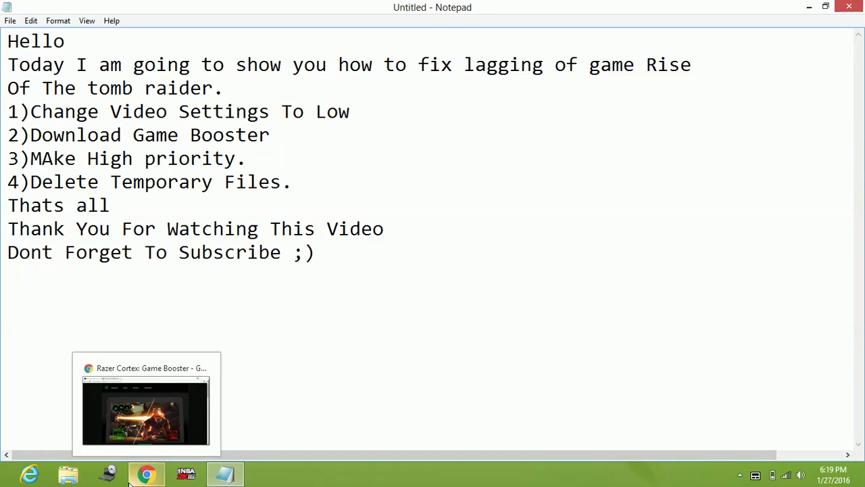
Search Google for 'download razer game booster' in a new Chrome tab.
left_click(132, 478)
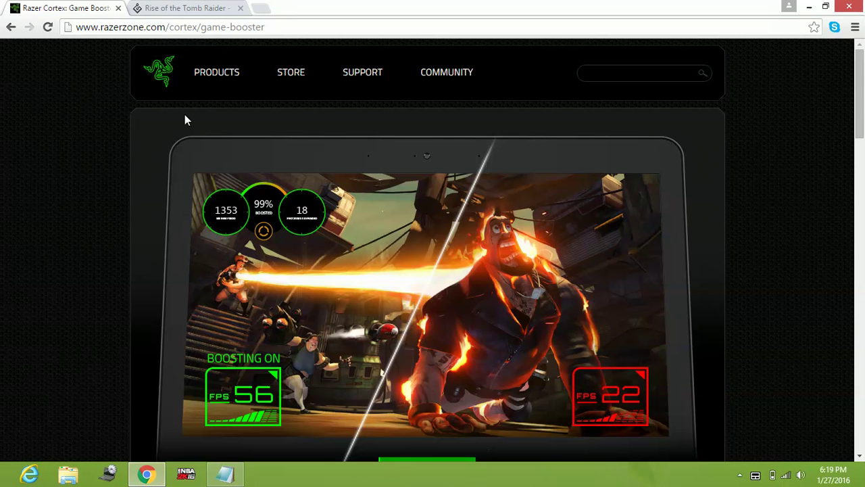
scroll(184, 114, "down", 2)
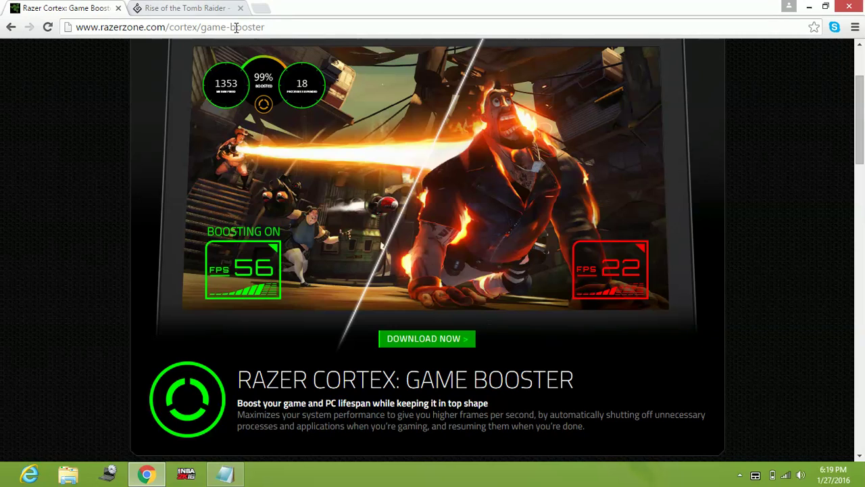
left_click(287, 26)
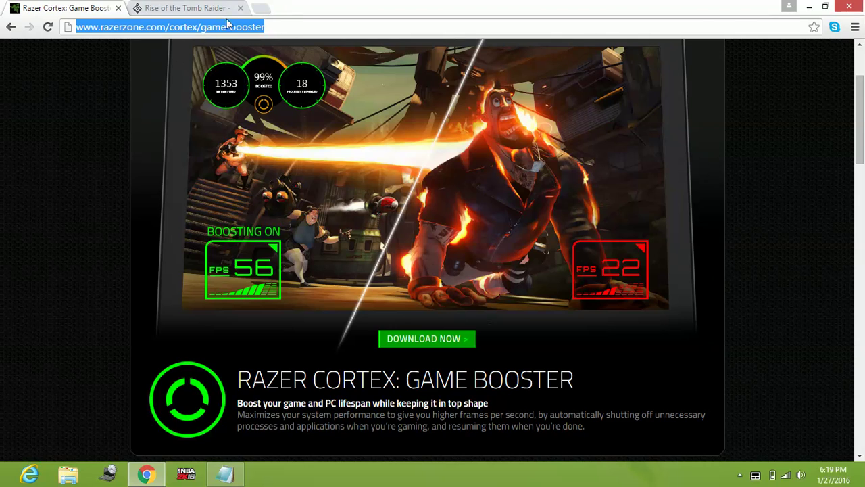
left_click(269, 6)
type("d")
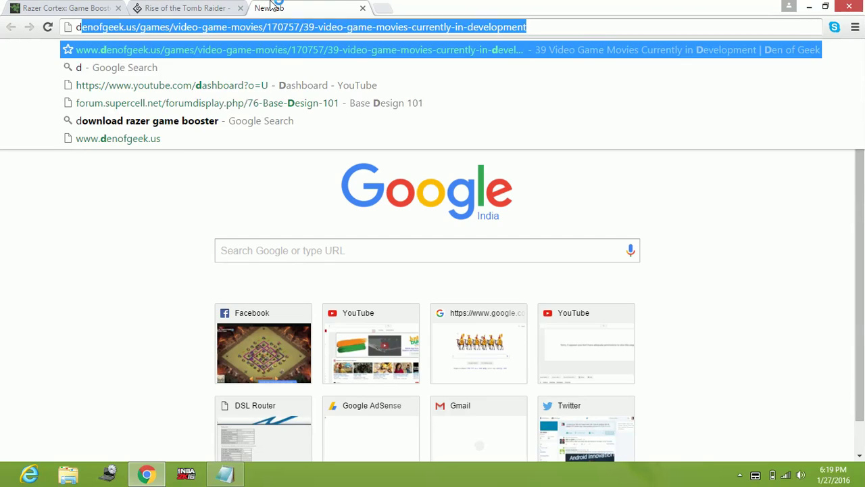
type("ownlo")
key("End")
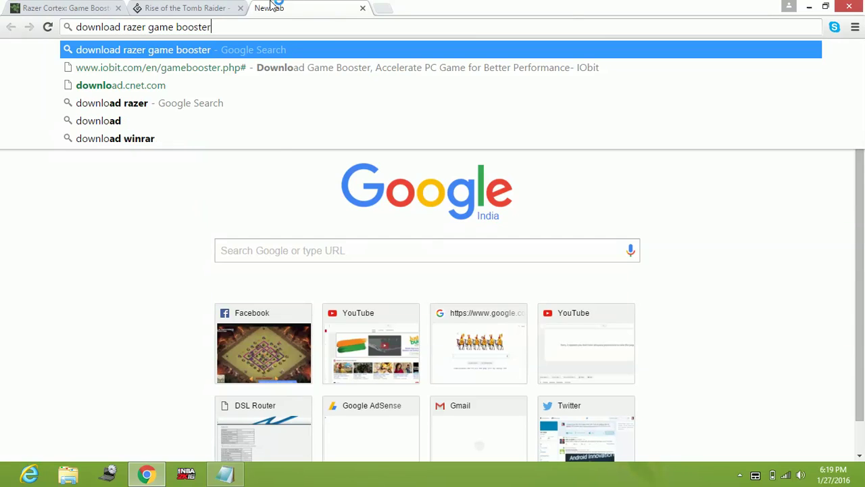
key("Return")
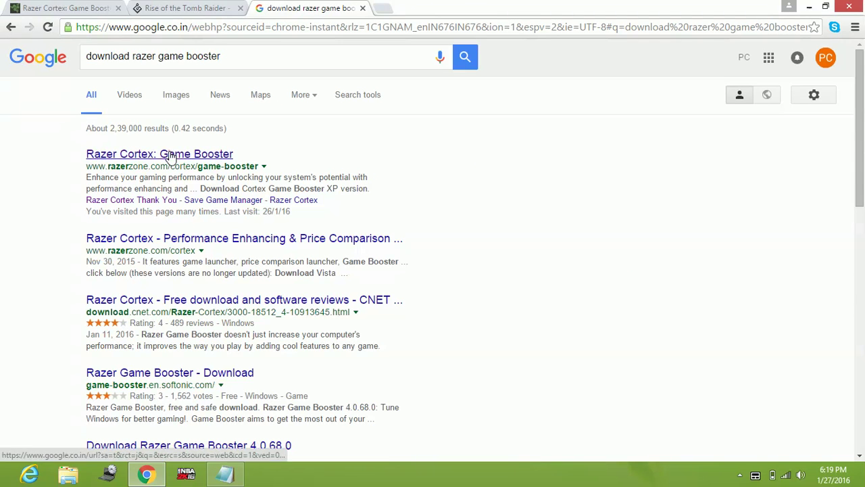
Download Razer Cortex from the Game Booster result, cancelling the duplicate-download prompt.
left_click(170, 154)
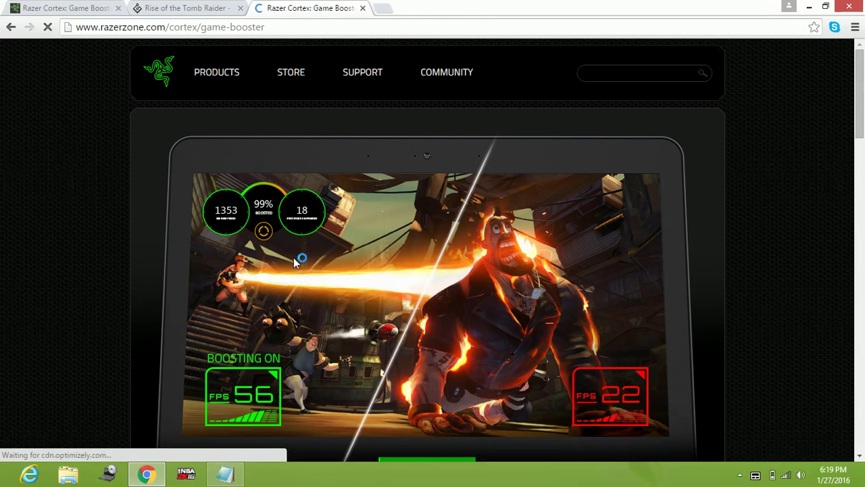
scroll(405, 270, "down", 3)
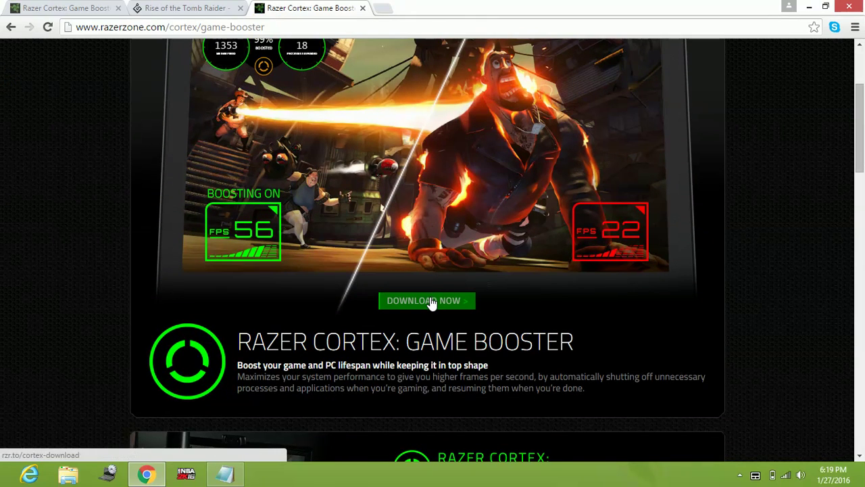
left_click(431, 301)
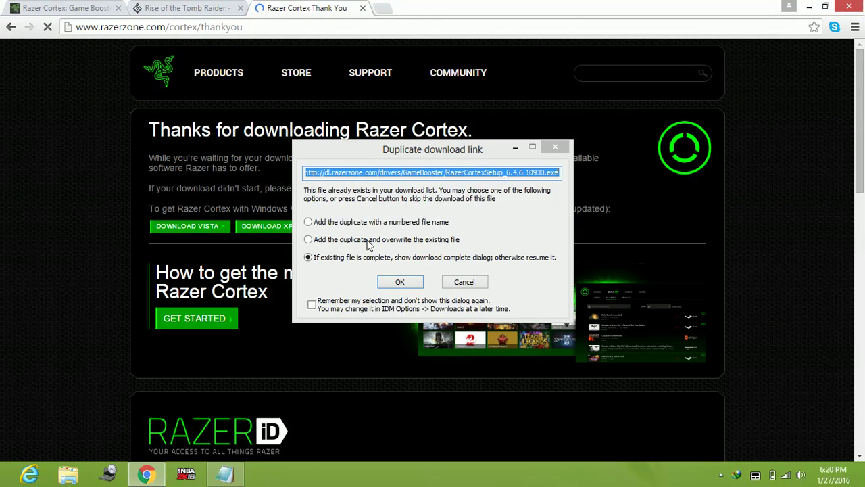
left_click(465, 283)
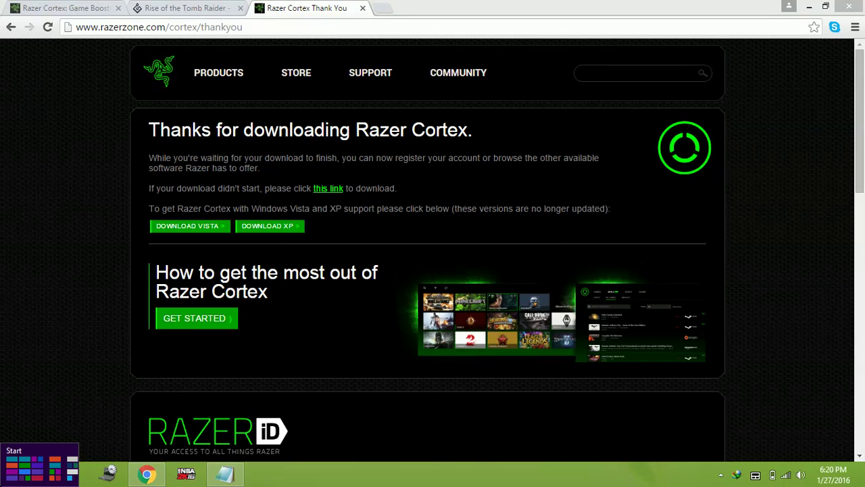
Launch Razer Cortex via a Start search for 'razer', closing the Add Games dialog unused.
left_click(4, 483)
type("raze")
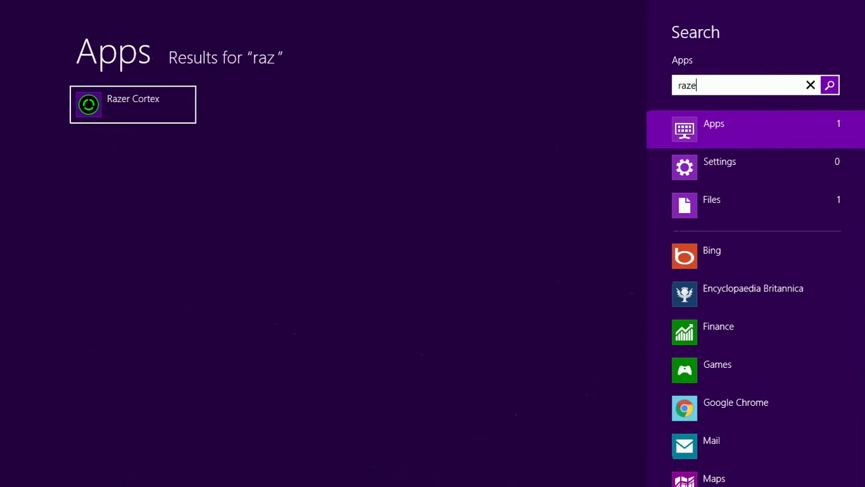
type("r")
key("super")
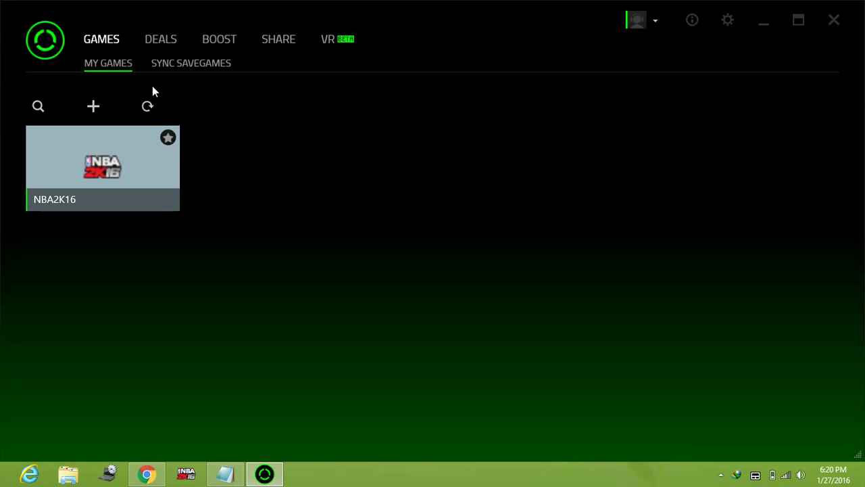
left_click(94, 107)
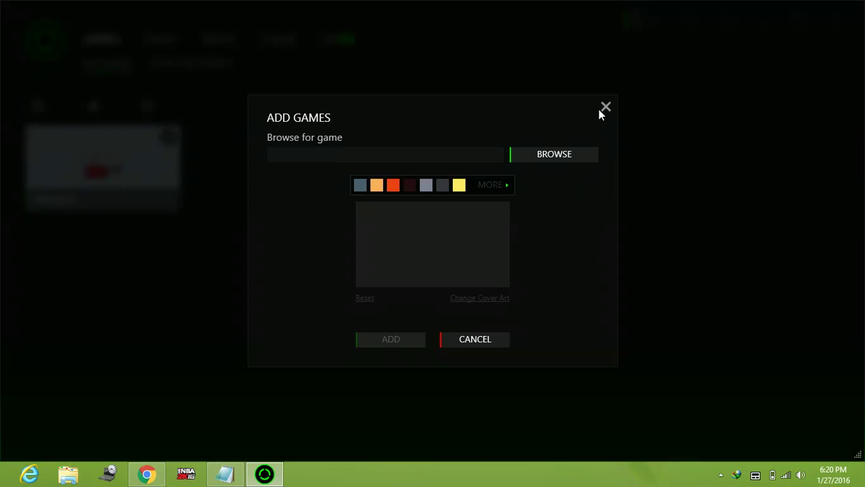
left_click(606, 107)
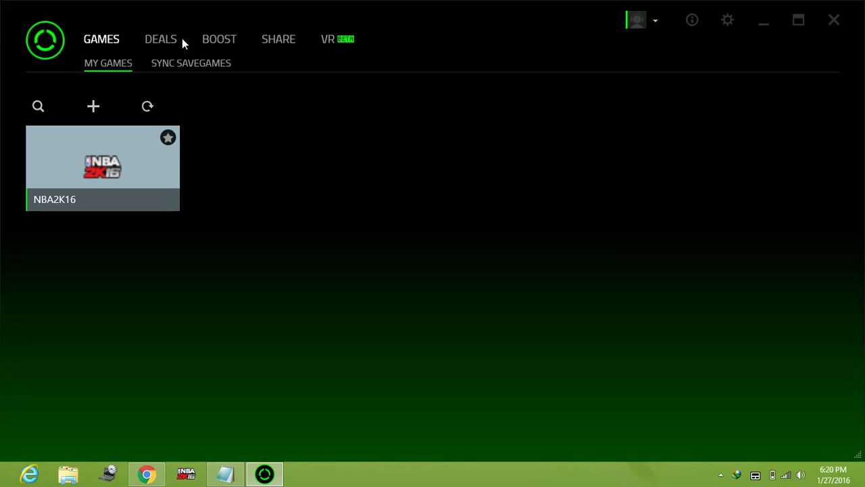
Set the boost level to Custom and confirm enabling Explorer.exe termination under Others options.
left_click(223, 41)
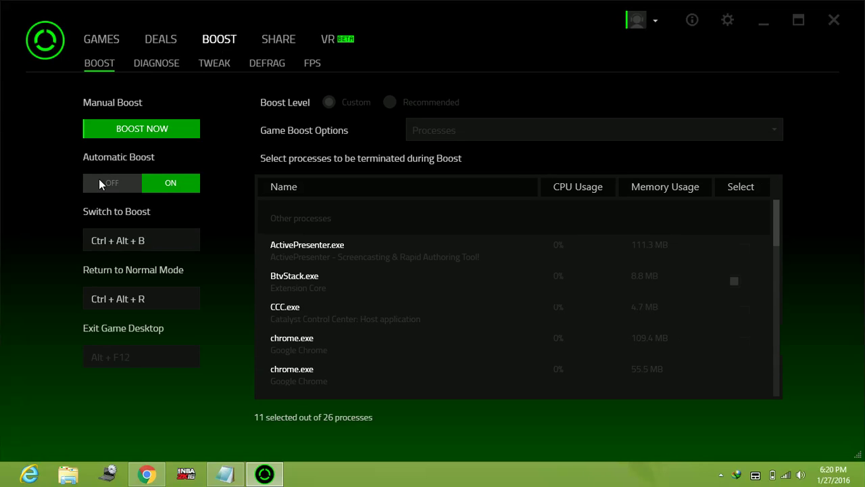
left_click(160, 234)
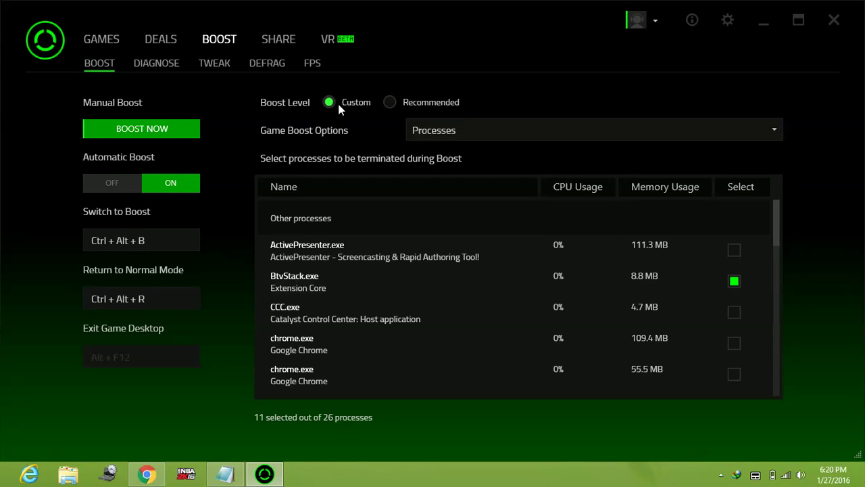
left_click(476, 126)
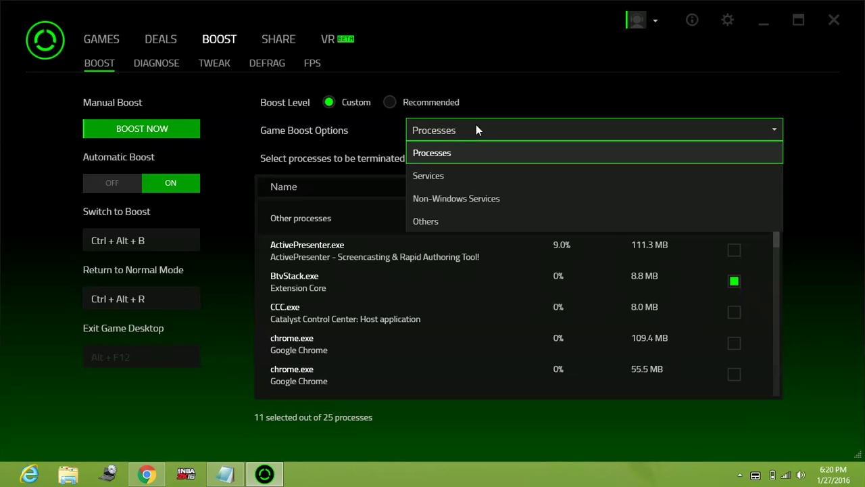
left_click(472, 221)
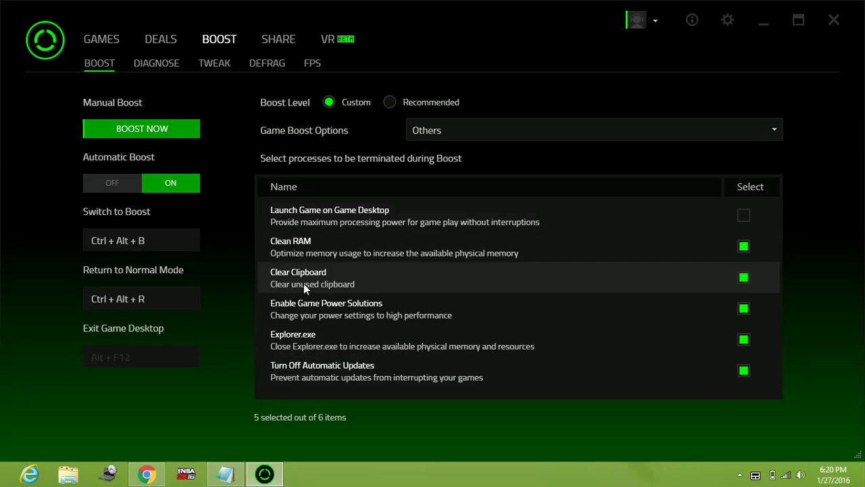
left_click(743, 340)
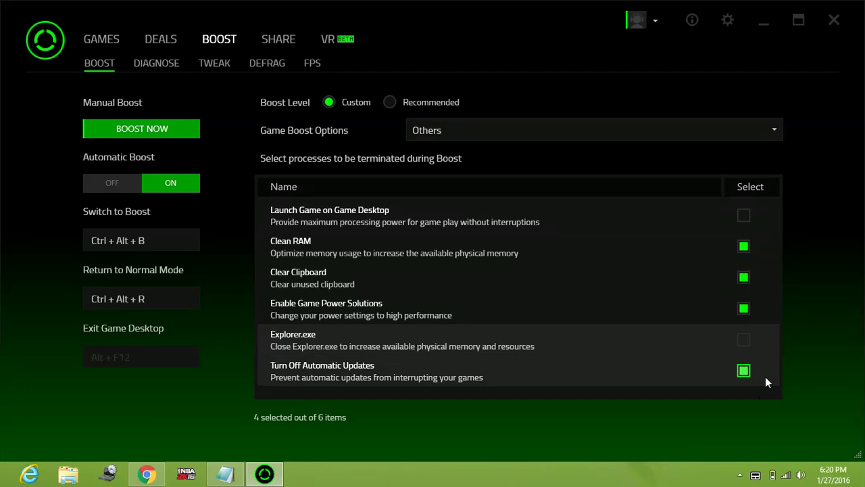
left_click(741, 344)
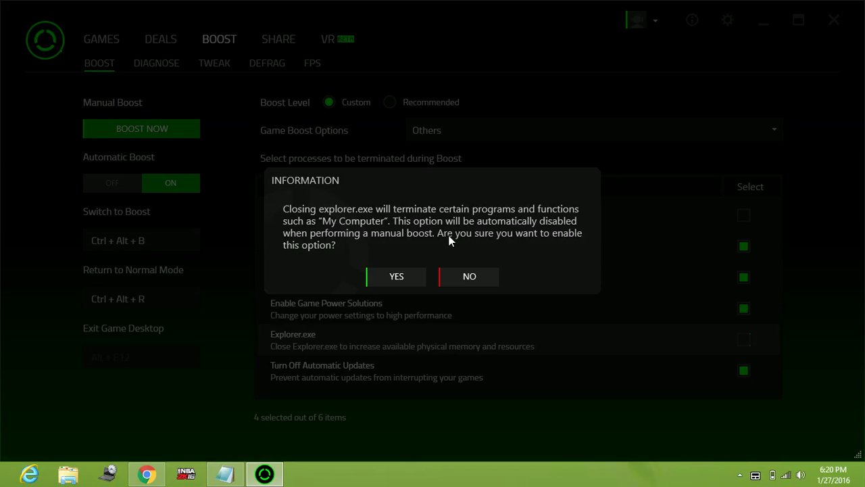
left_click(392, 277)
left_click(741, 341)
left_click(400, 278)
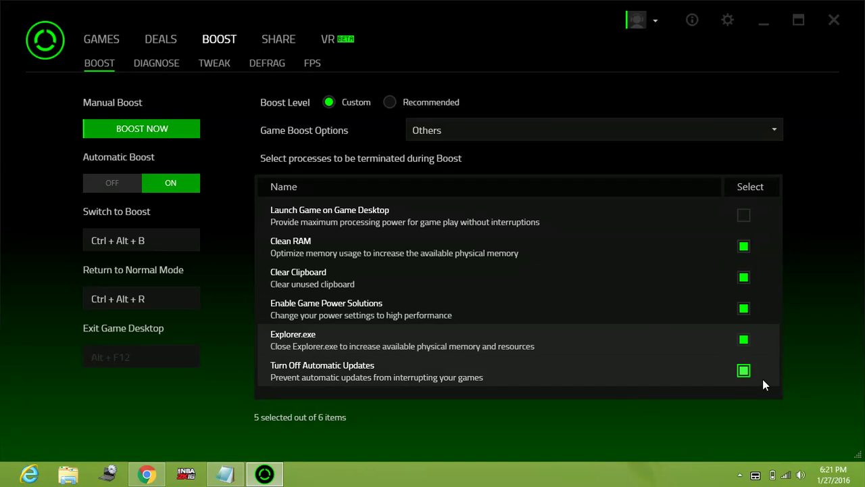
View the NBA2K16 game page from the Games library, then close Razer Cortex.
left_click(94, 43)
left_click(74, 186)
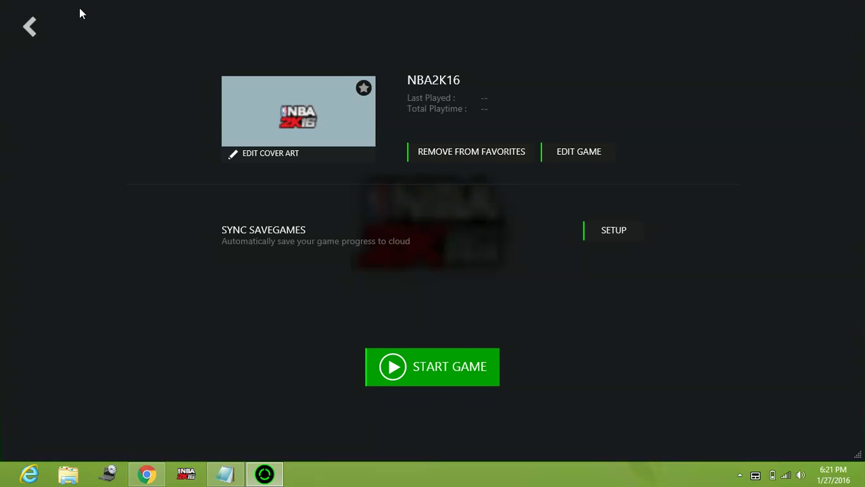
left_click(29, 27)
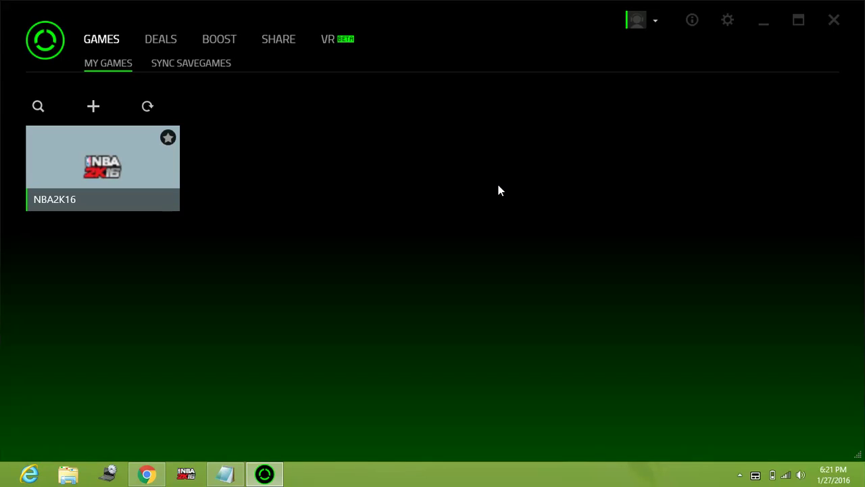
left_click(835, 22)
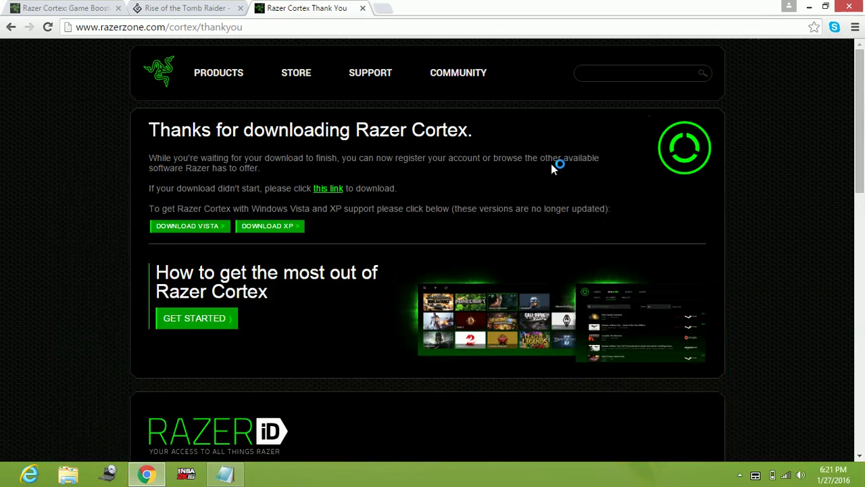
Highlight Notepad's step 3, Make High priority, then minimize Notepad to the desktop.
left_click(225, 473)
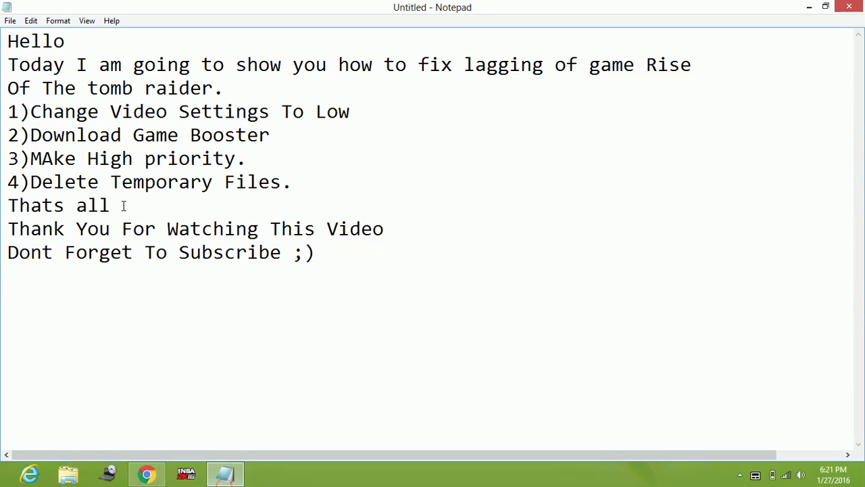
left_click(269, 161)
key("shift+Home")
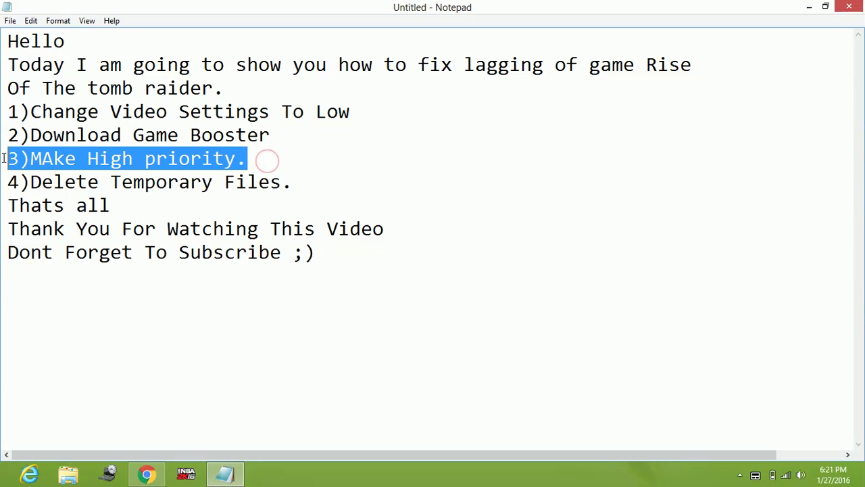
left_click(807, 7)
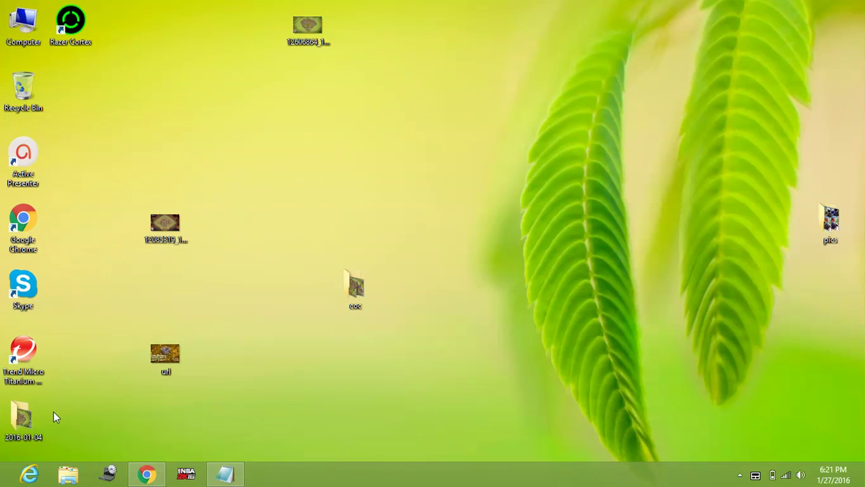
Open Task Manager from the taskbar and bring up Google Chrome's context menu in Processes.
left_click(21, 42)
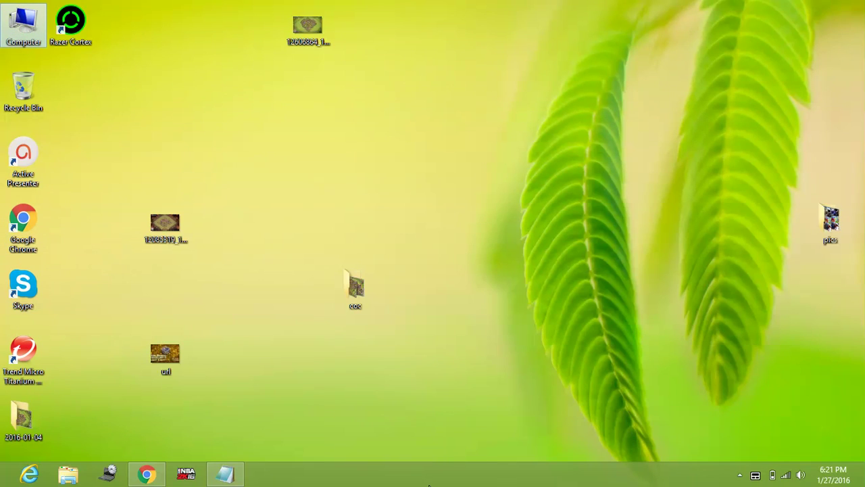
right_click(430, 475)
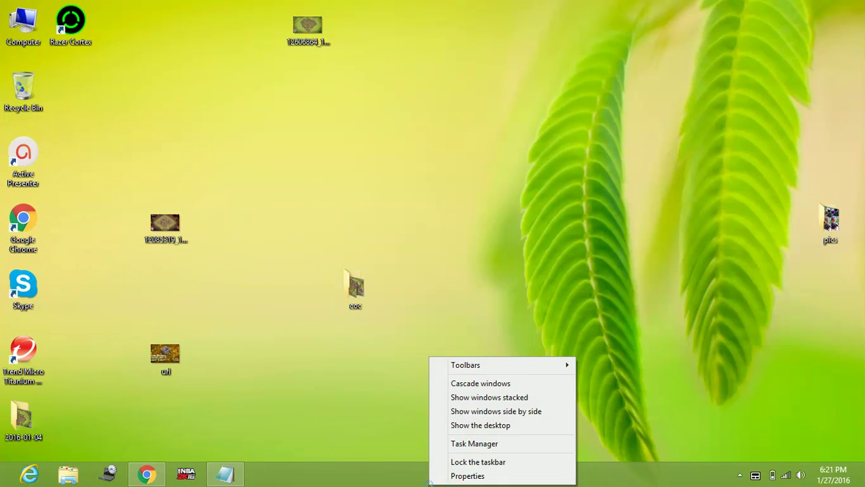
left_click(469, 445)
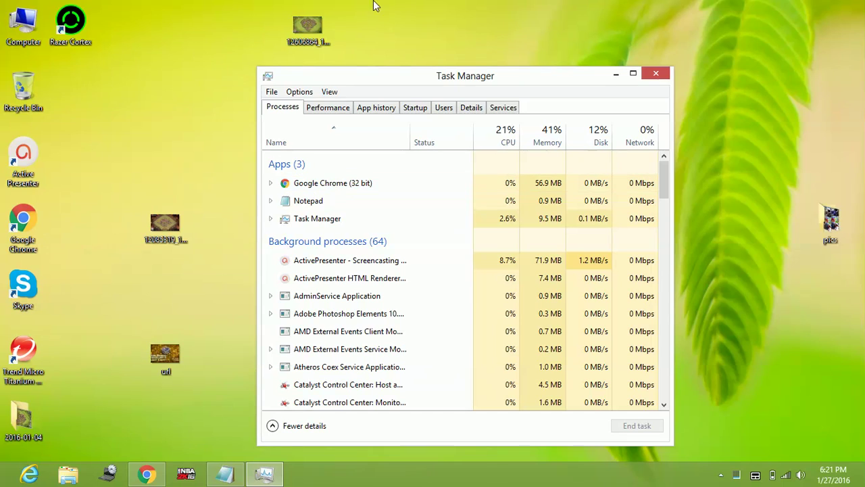
right_click(311, 188)
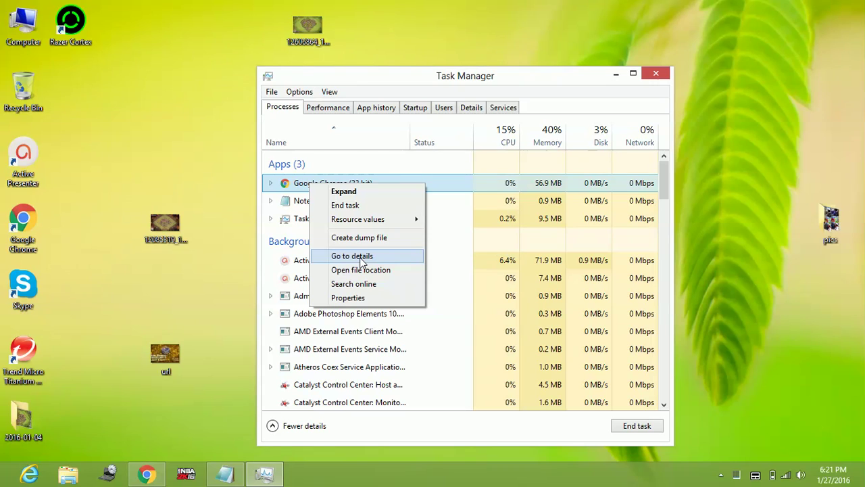
Set chrome.exe's priority to High in the Details view and accept the warning.
left_click(397, 257)
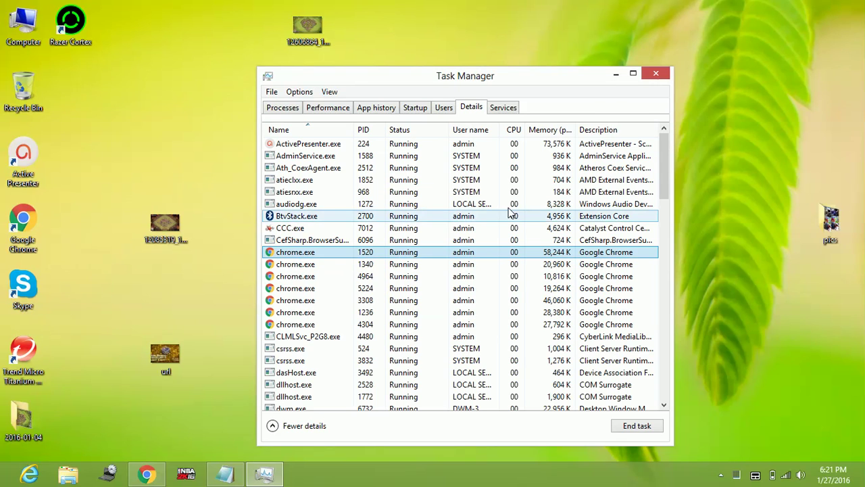
right_click(312, 253)
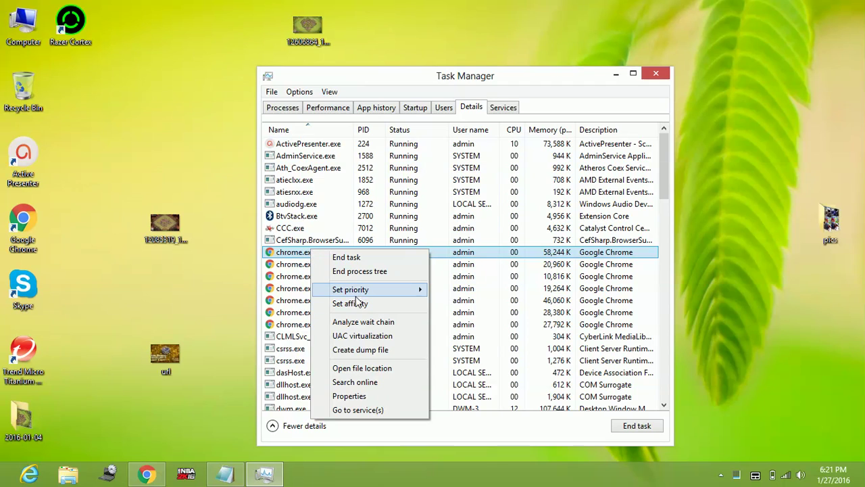
mouse_move(351, 290)
left_click(478, 308)
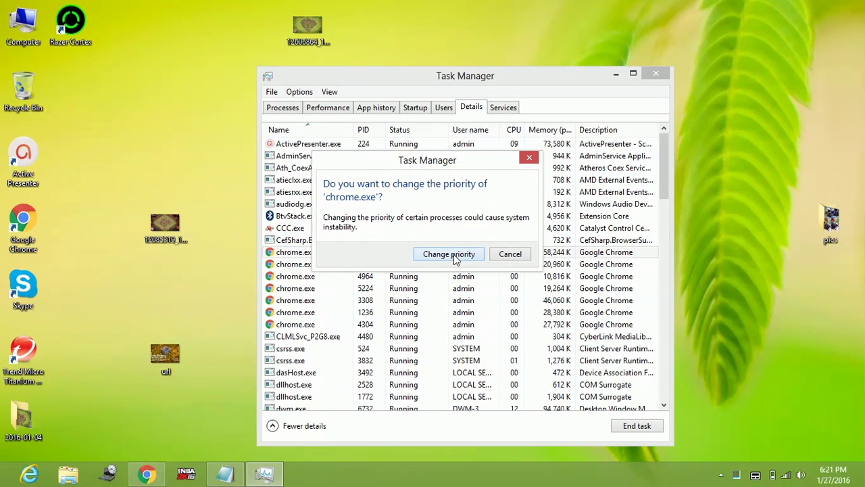
left_click(457, 255)
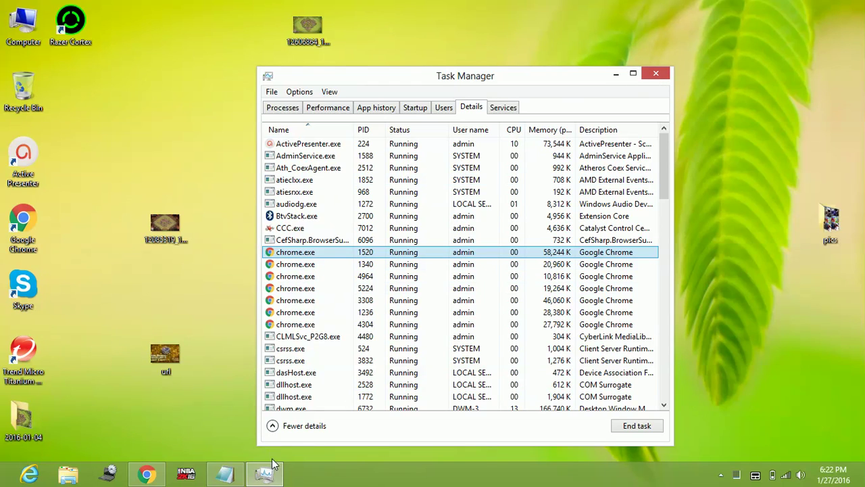
Highlight Notepad's step 4, Delete Temporary Files.
left_click(225, 473)
left_click_drag(332, 149, 319, 171)
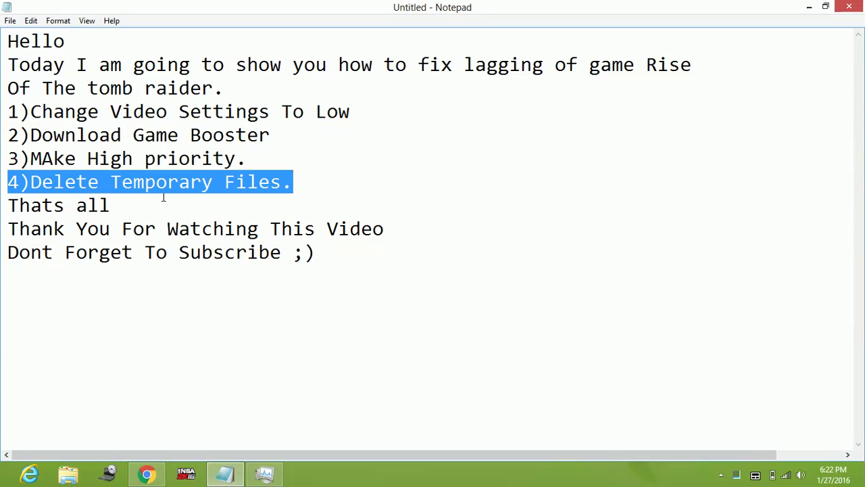
right_click(217, 299)
left_click(216, 299)
left_click(121, 389)
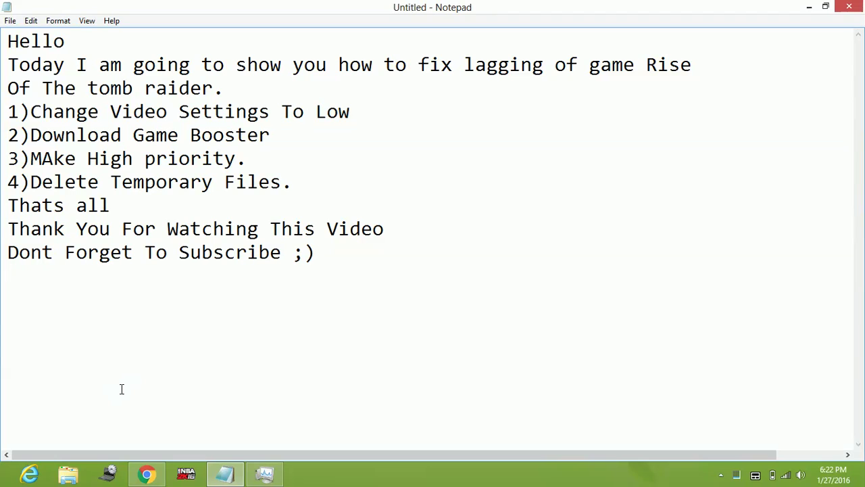
Open the user's Temp folder by running %temp% from the Run box.
key("super+r")
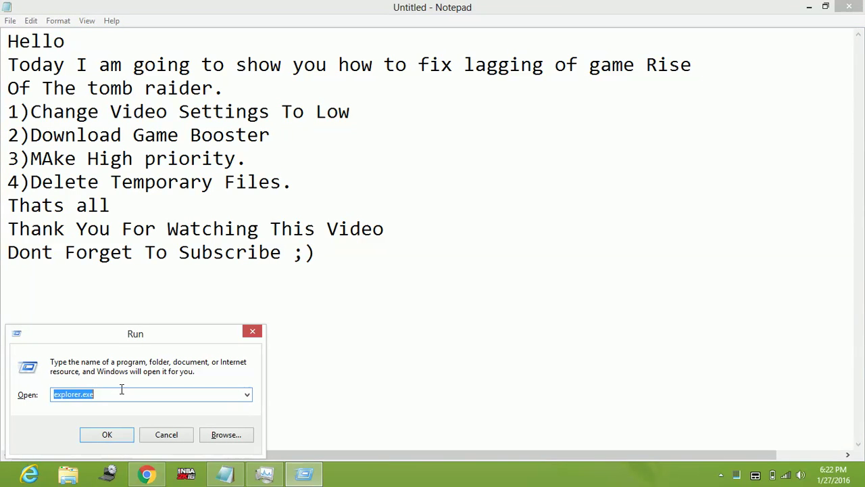
type("%temp%")
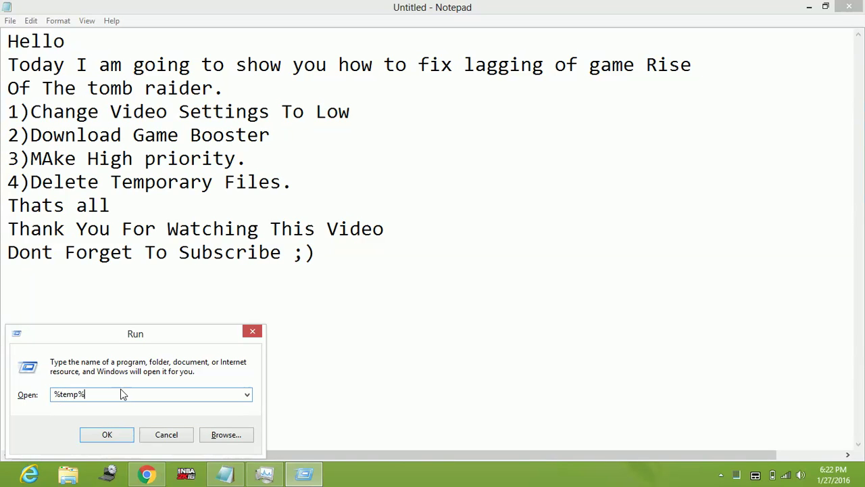
key("Return")
Delete everything in the Temp folder, skipping the two files in use.
key("ctrl+a")
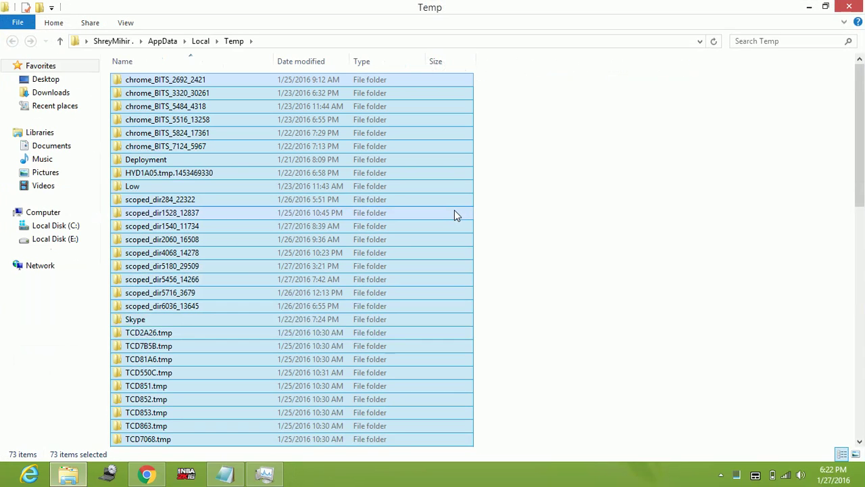
key("Delete")
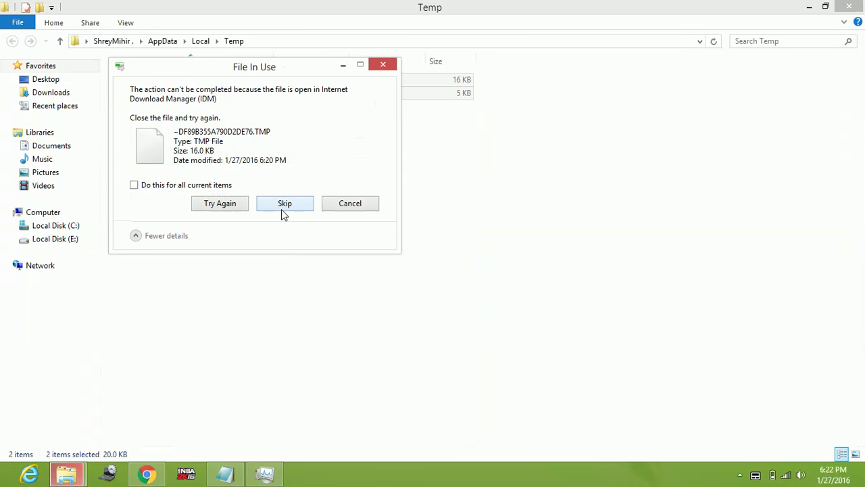
left_click(284, 206)
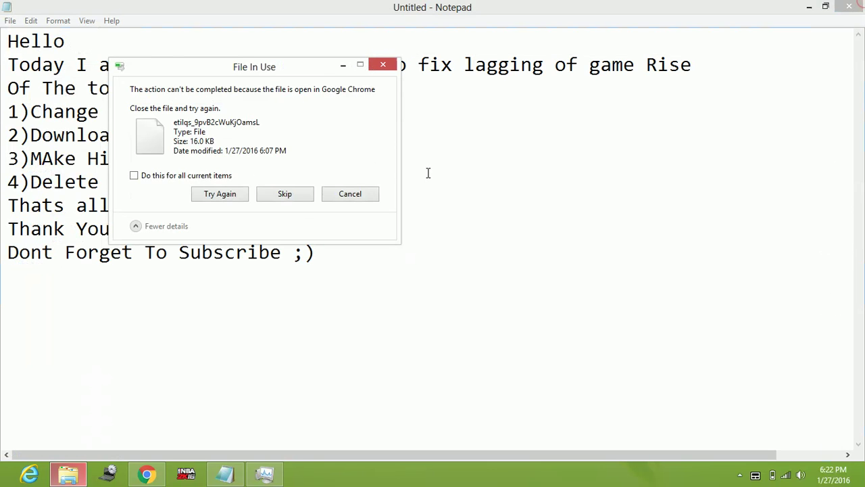
left_click(285, 194)
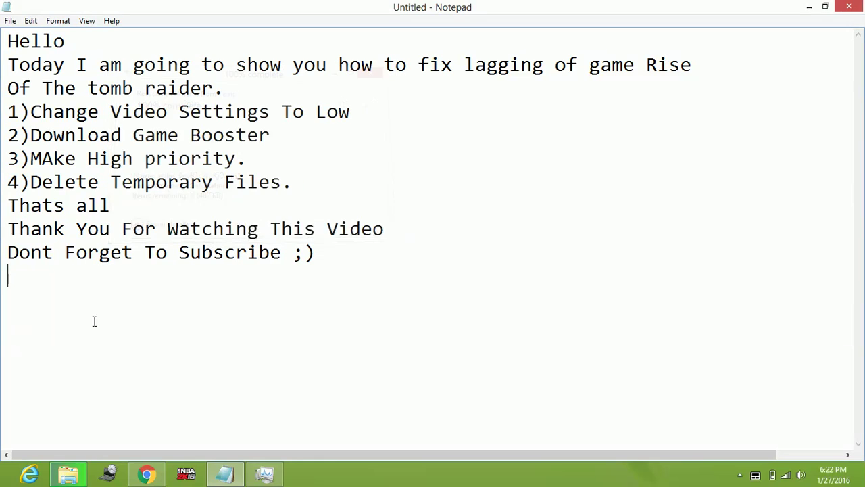
Open the Windows Temp folder via Run with 'temp' and grant folder access.
key("super+r")
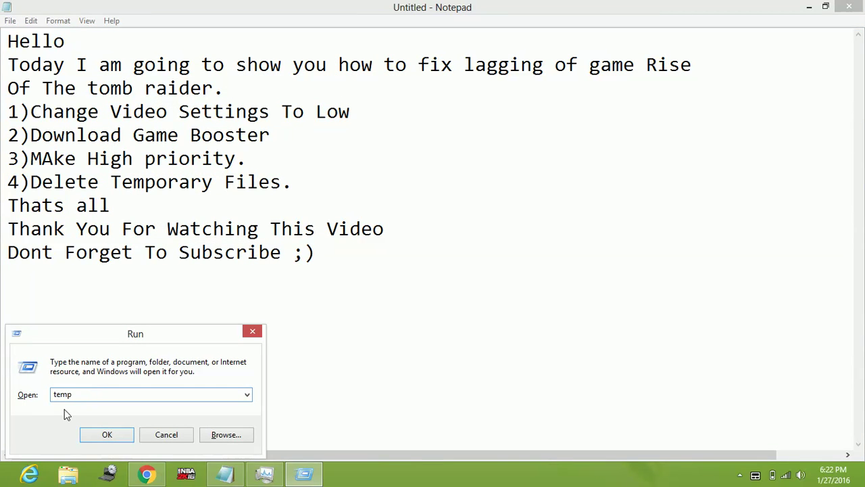
key("Return")
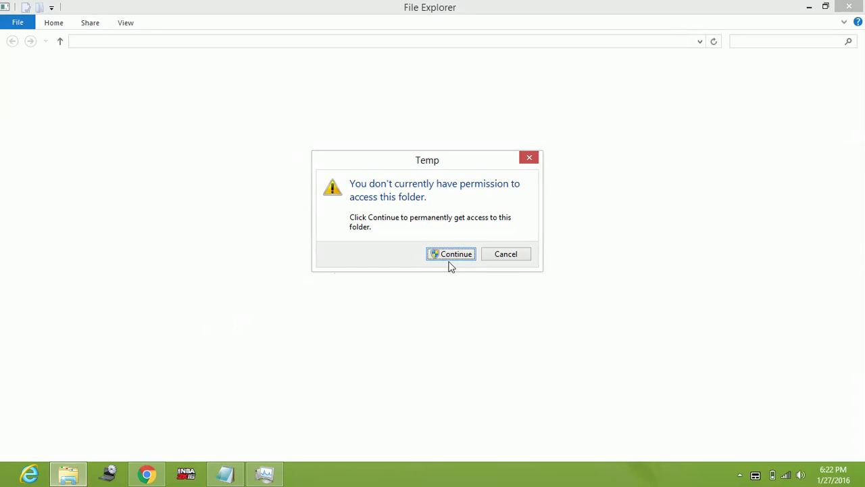
left_click(450, 257)
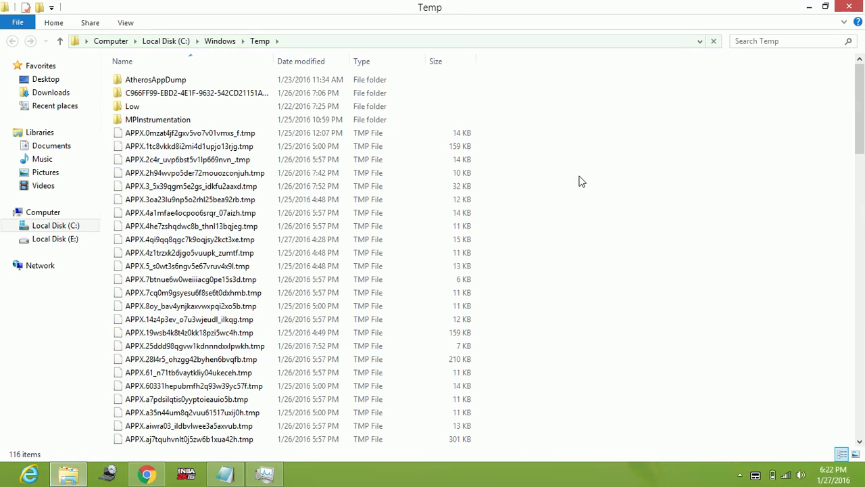
Permanently delete all 116 Temp items, confirming and granting administrator permission.
key("ctrl+a")
key("shift+Delete")
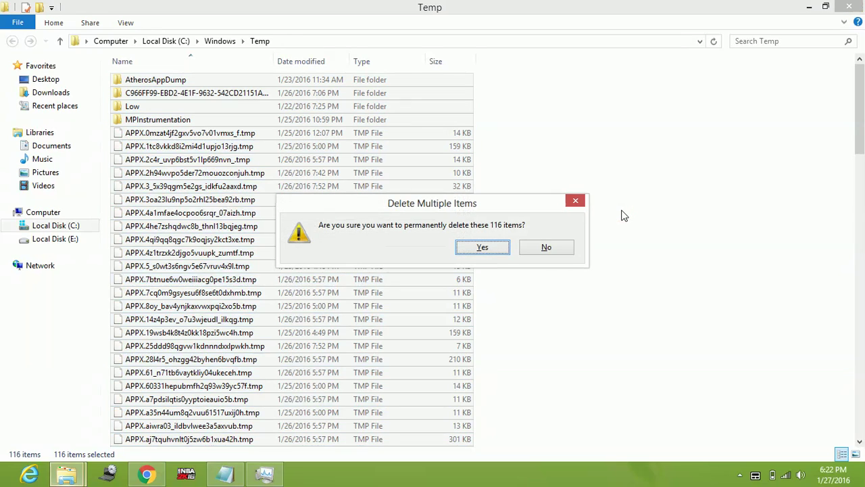
key("Return")
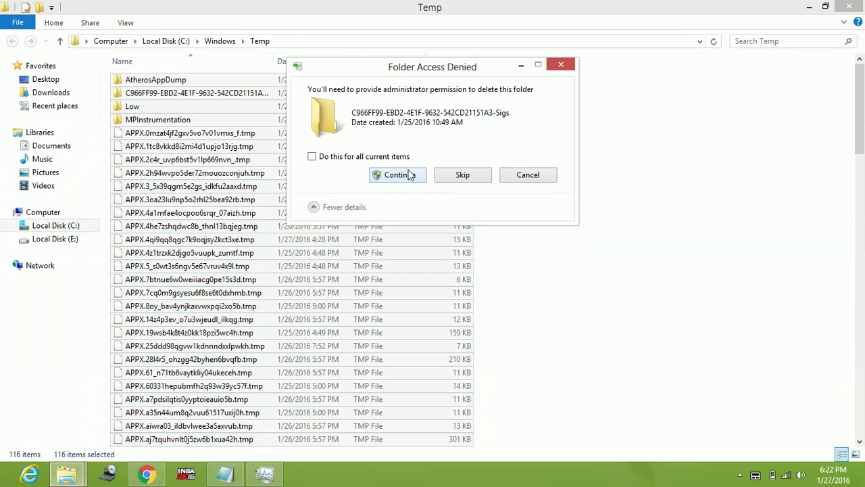
left_click(409, 156)
left_click(410, 177)
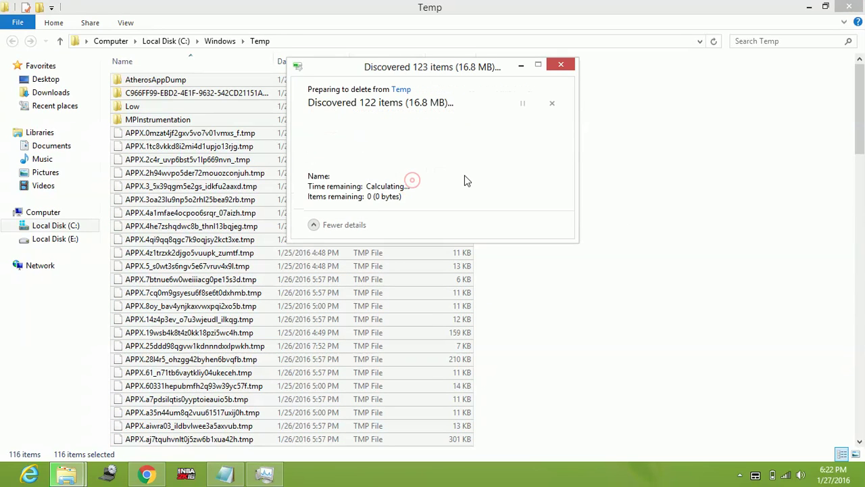
Skip the in-use files, including one held by Windows Installer, and dismiss the remaining warning.
left_click(460, 203)
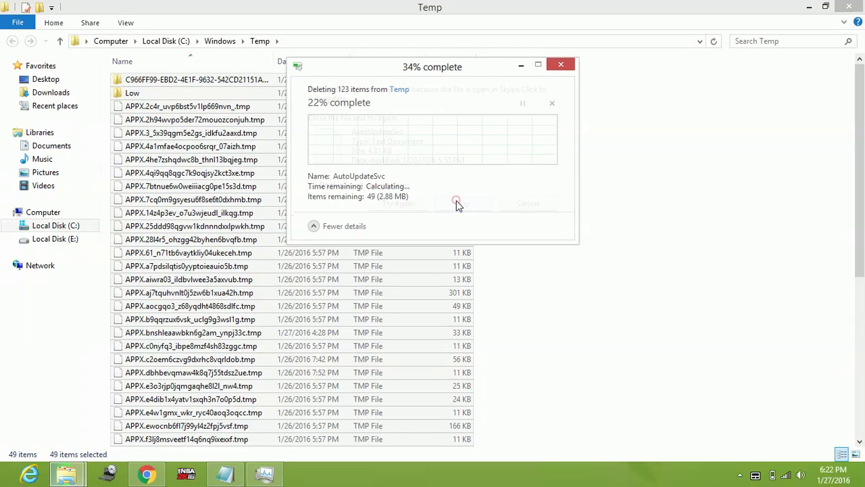
left_click(457, 205)
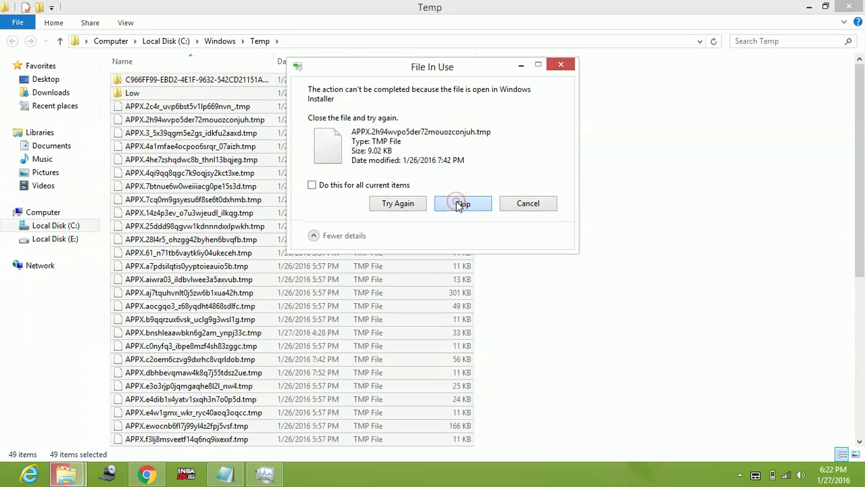
left_click(457, 205)
left_click(460, 202)
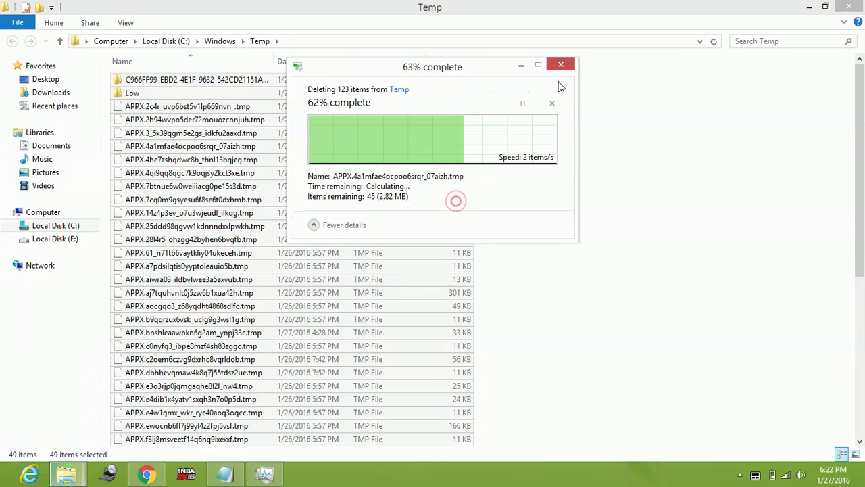
left_click(569, 64)
left_click(849, 7)
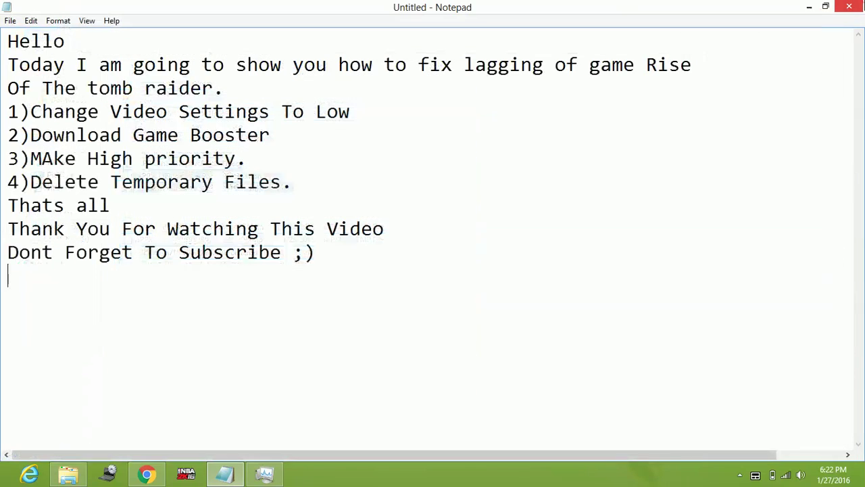